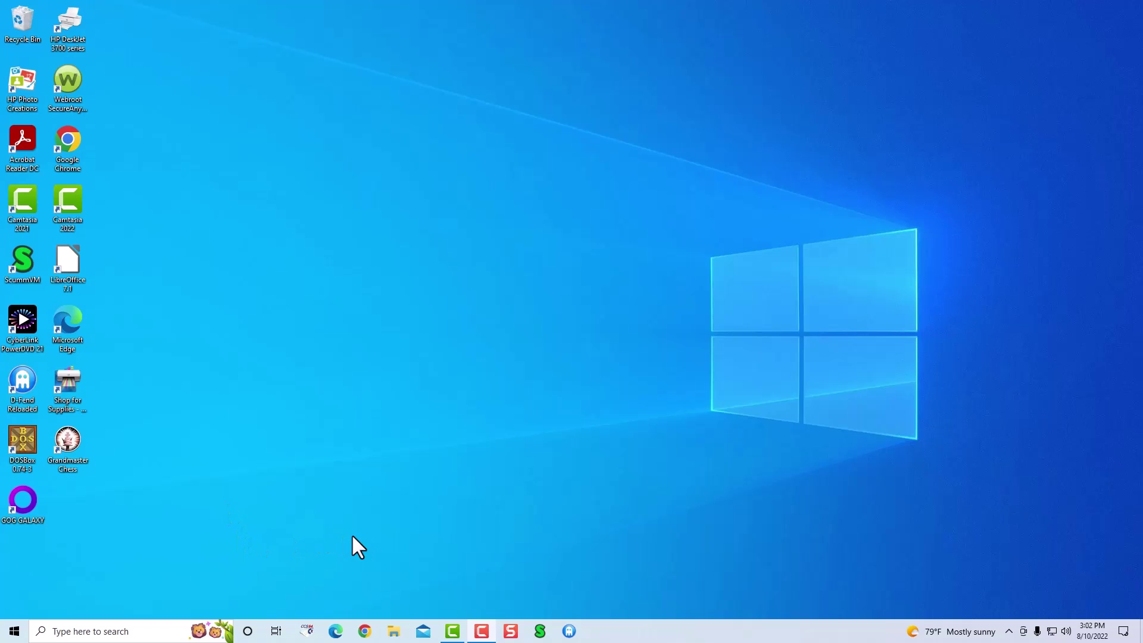
Open File Explorer and inspect the GOG Games folder on Seagate Backup Plus Drive (F:), returning to the drive's root.
right_click(13, 630)
left_click(78, 544)
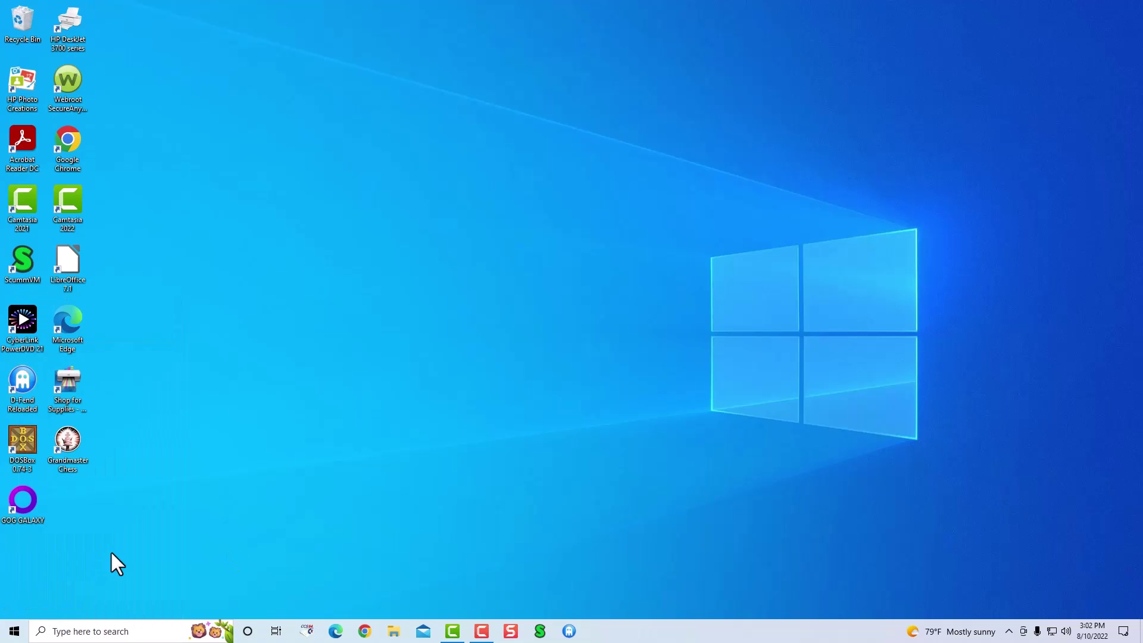
right_click(13, 633)
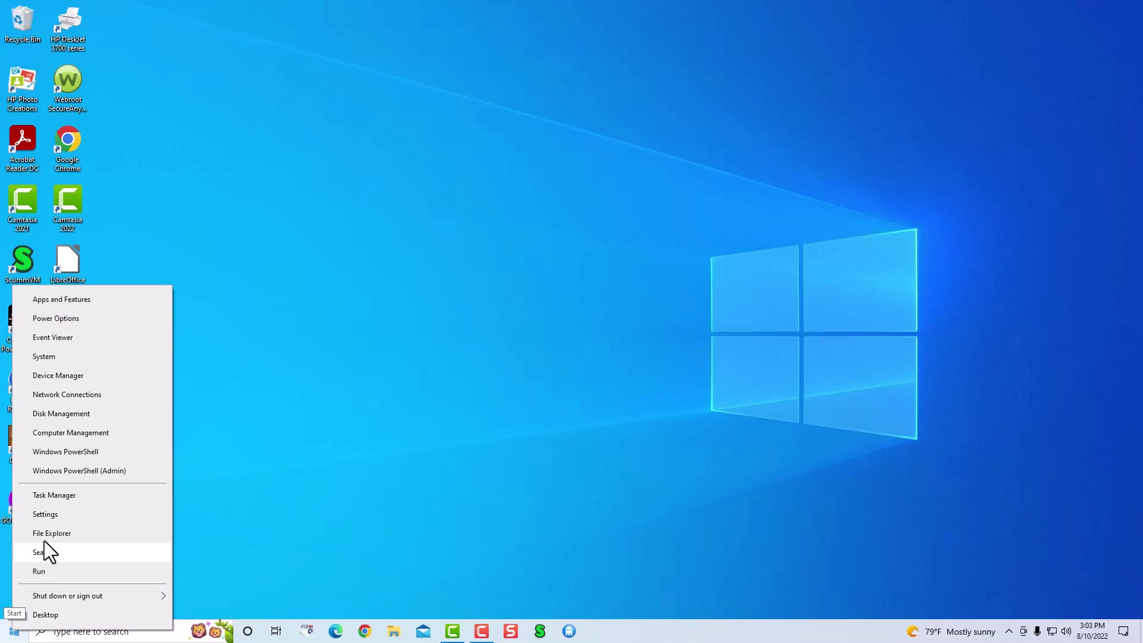
left_click(79, 533)
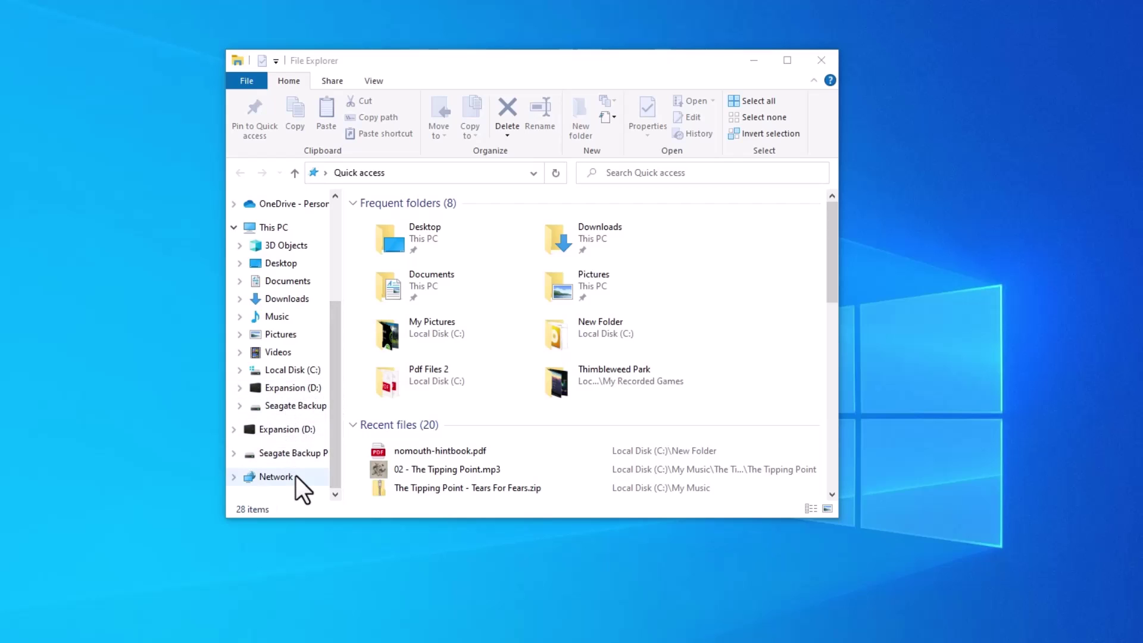
left_click(295, 455)
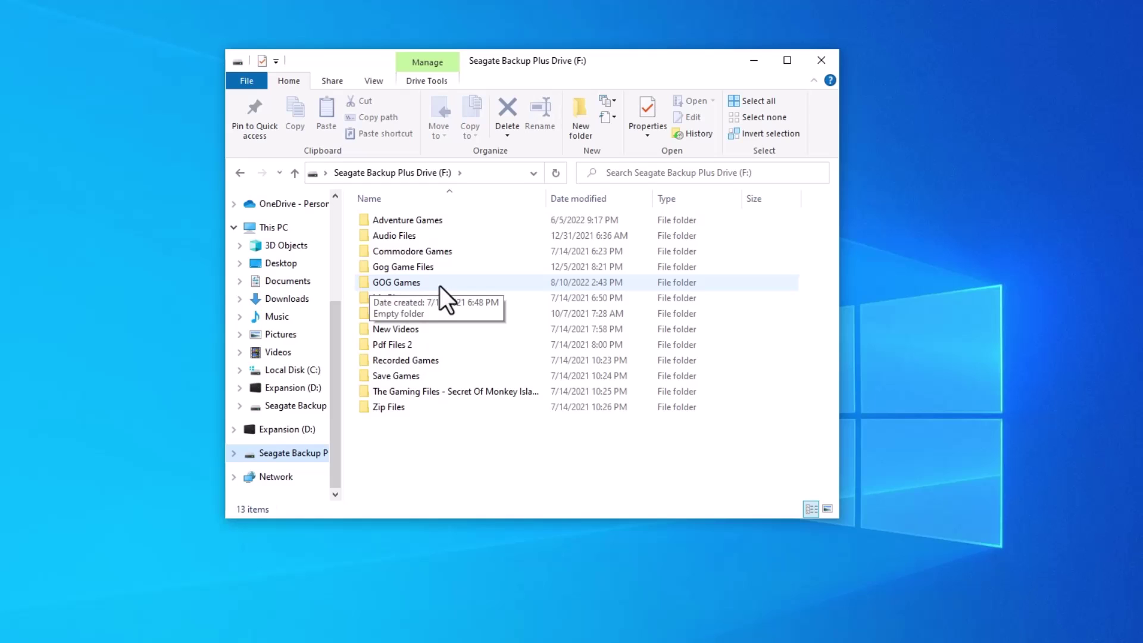
double_click(364, 287)
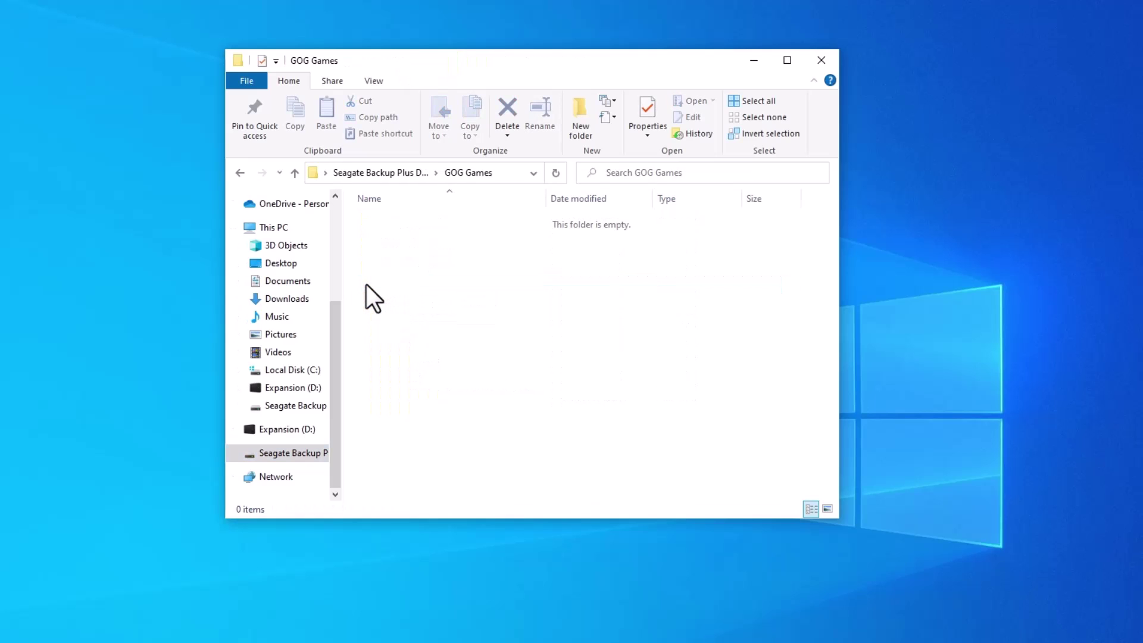
left_click(240, 172)
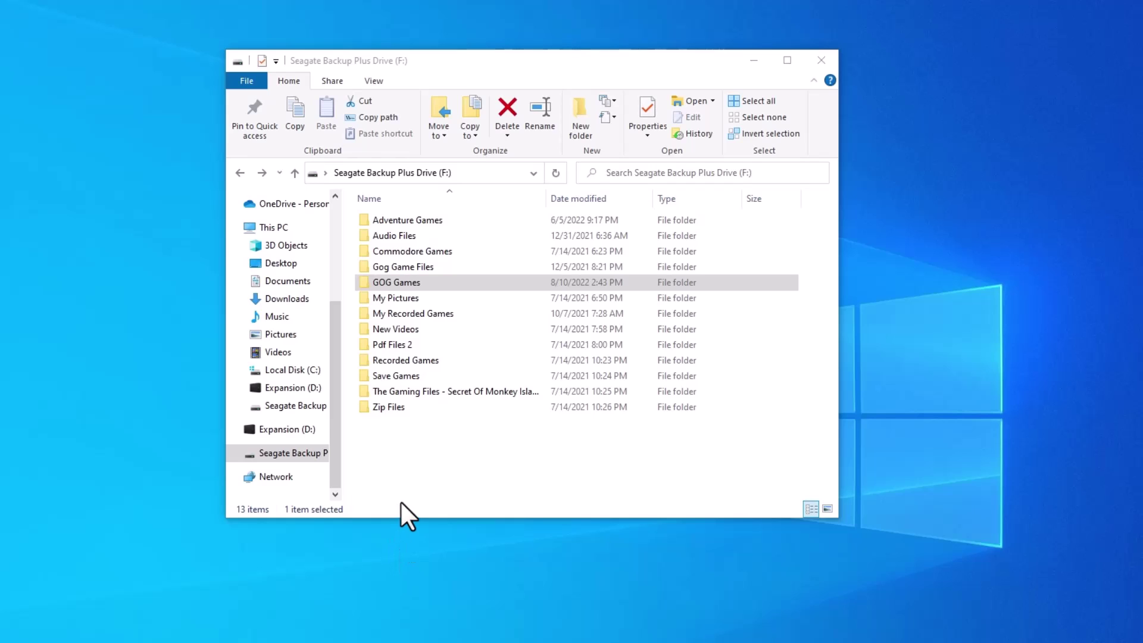
Inspect the GOG Games folder on Local Disk (C:) and return to the drive's root.
left_click(286, 370)
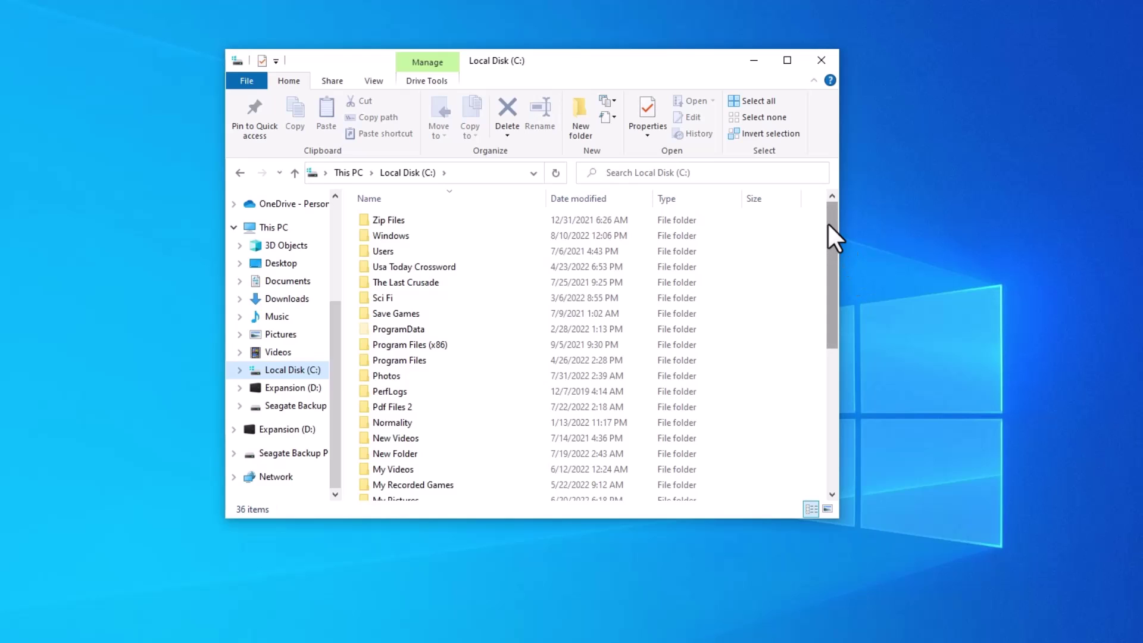
left_click_drag(828, 224, 396, 377)
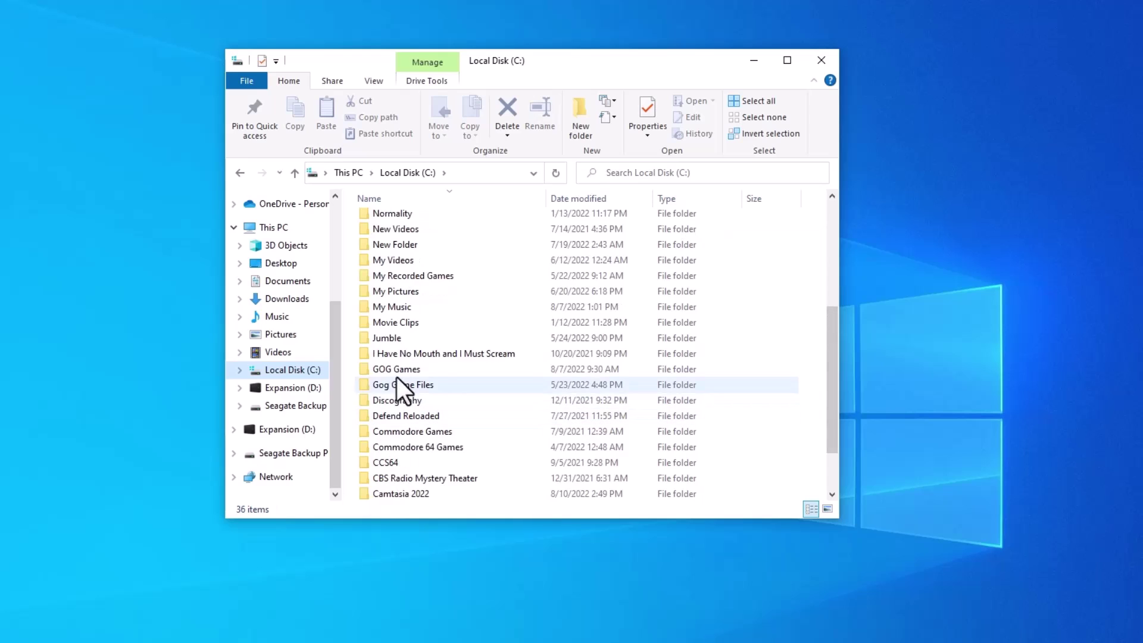
double_click(364, 369)
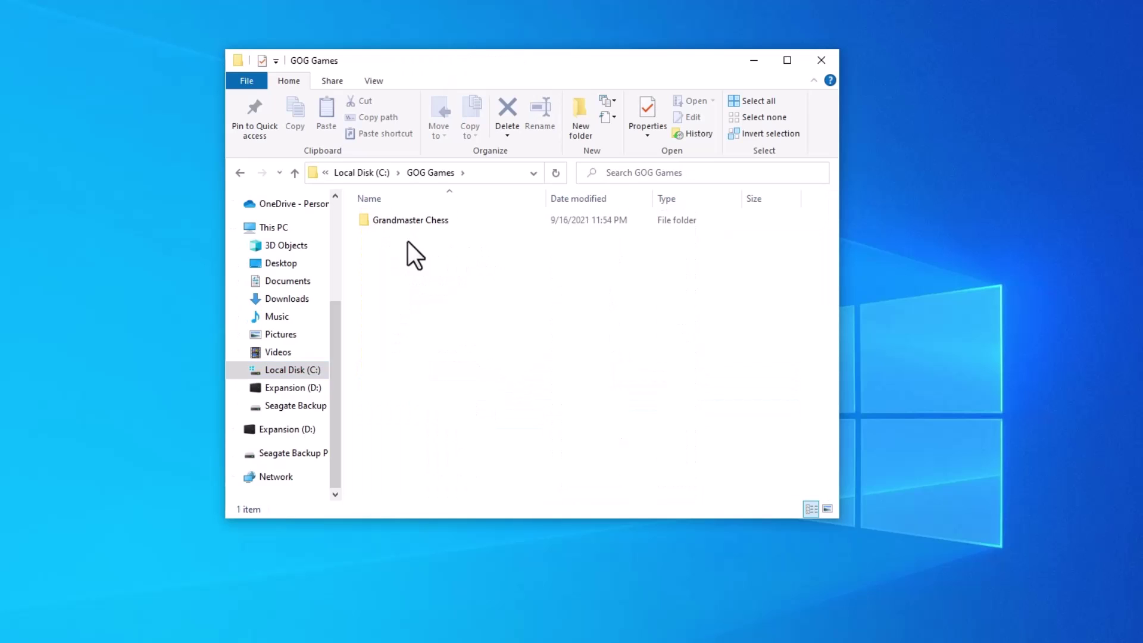
left_click(239, 172)
Open the Thimbleweed Park folder inside Gog Game Files on Local Disk (C:).
scroll(369, 460, "down", 1)
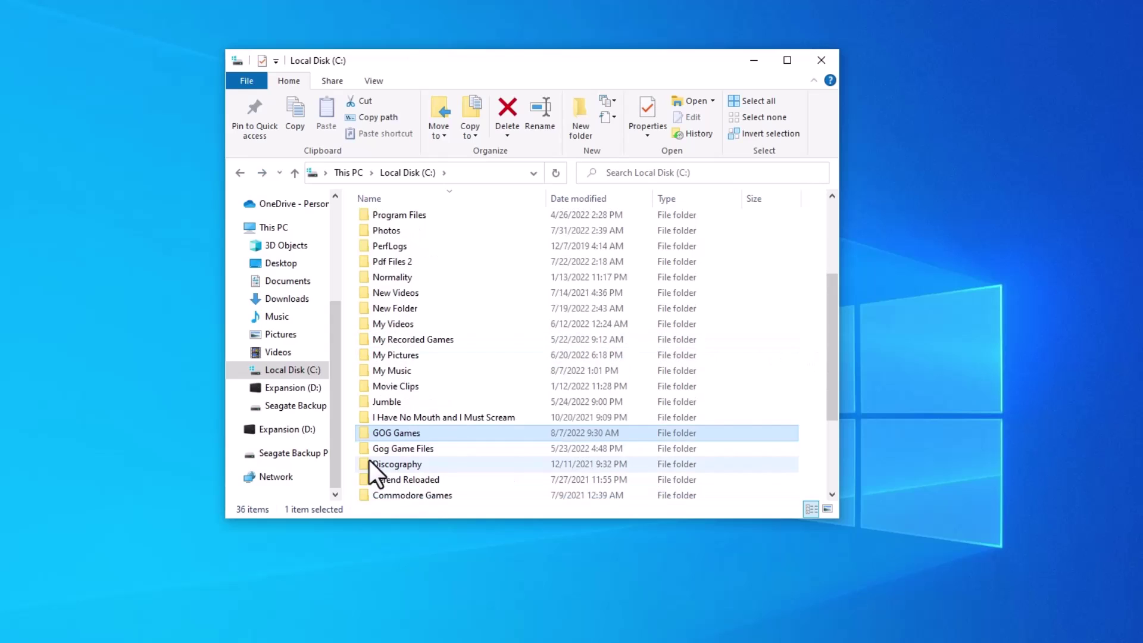
double_click(364, 449)
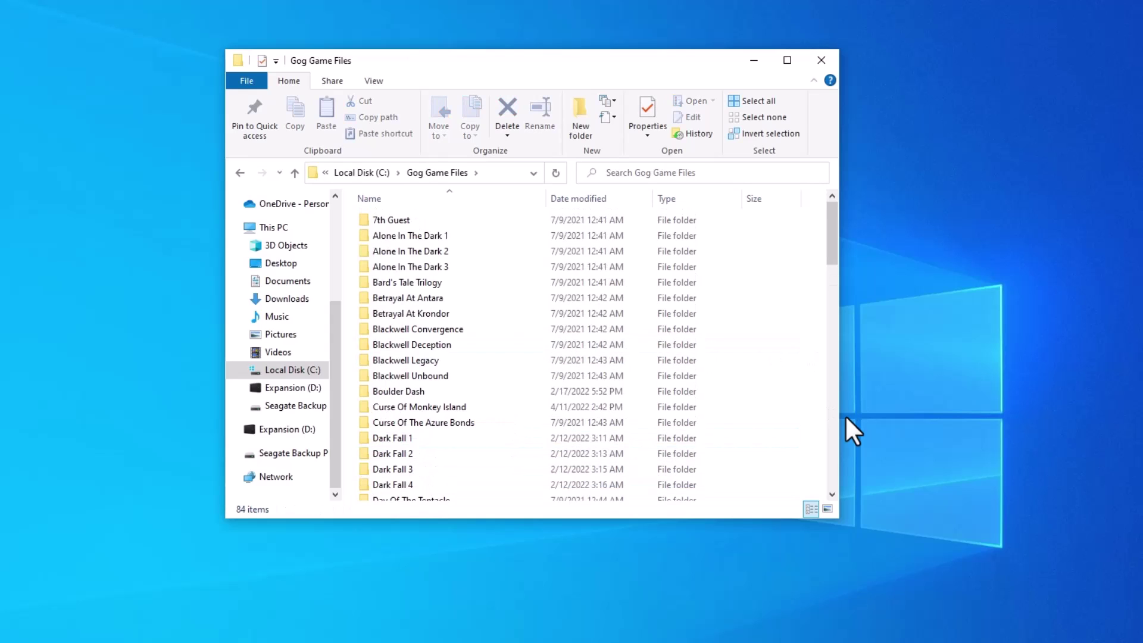
left_click(831, 495)
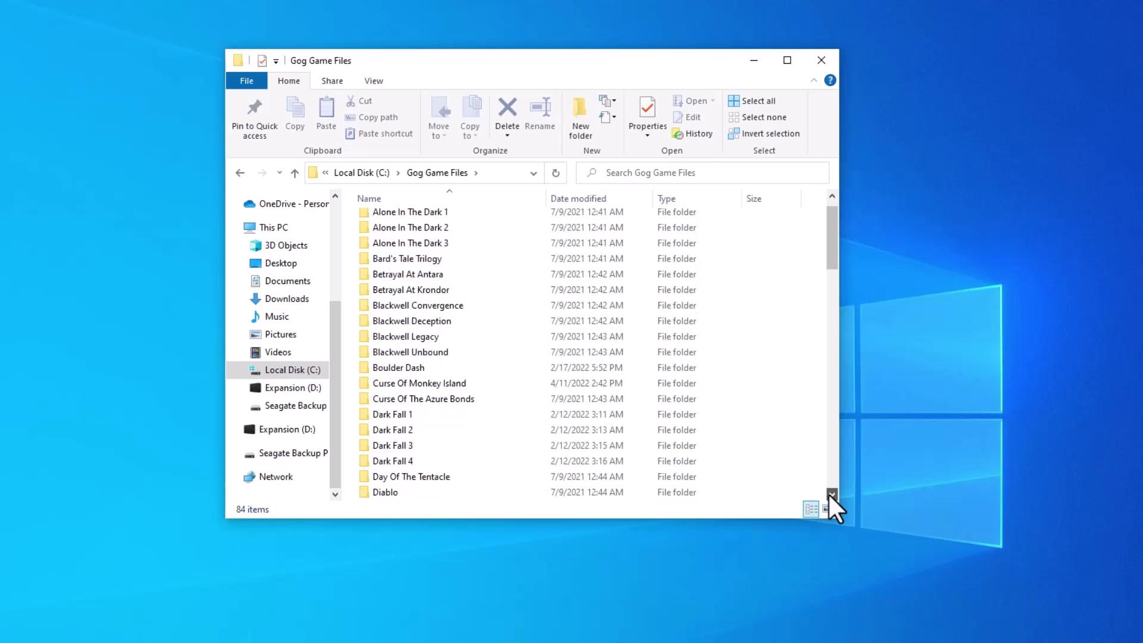
left_click_drag(832, 496, 831, 495)
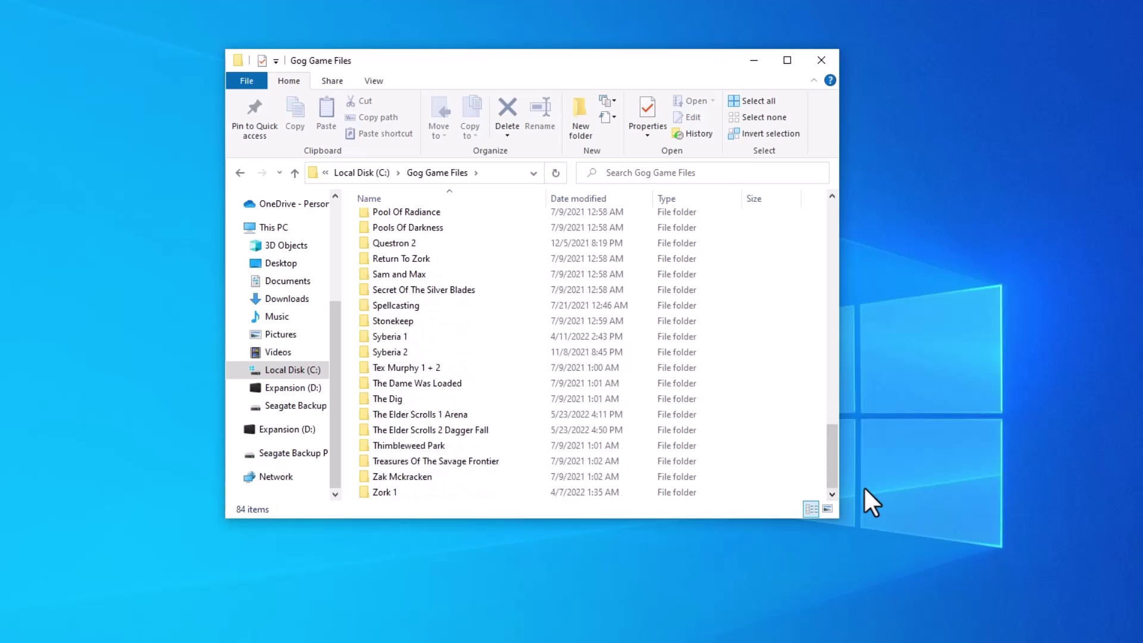
double_click(362, 447)
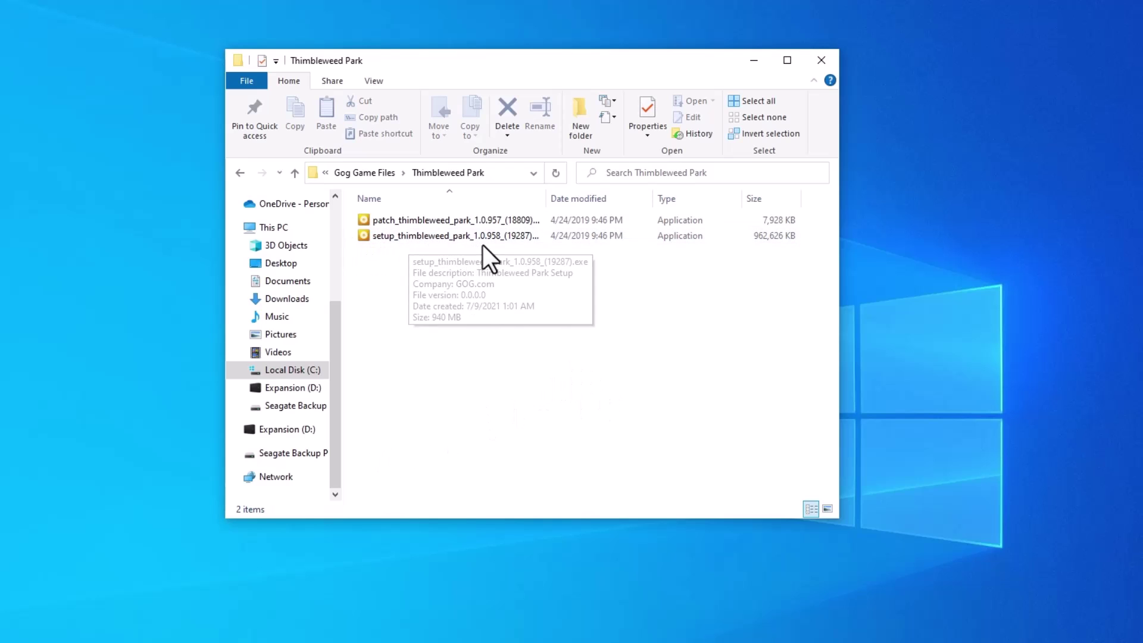
Run setup_thimbleweed_park_1.0.958_(19287), accept the EULA and install the game with a desktop icon to F:\GOG Games\Thimbleweed Park.
left_click(361, 238)
right_click(360, 238)
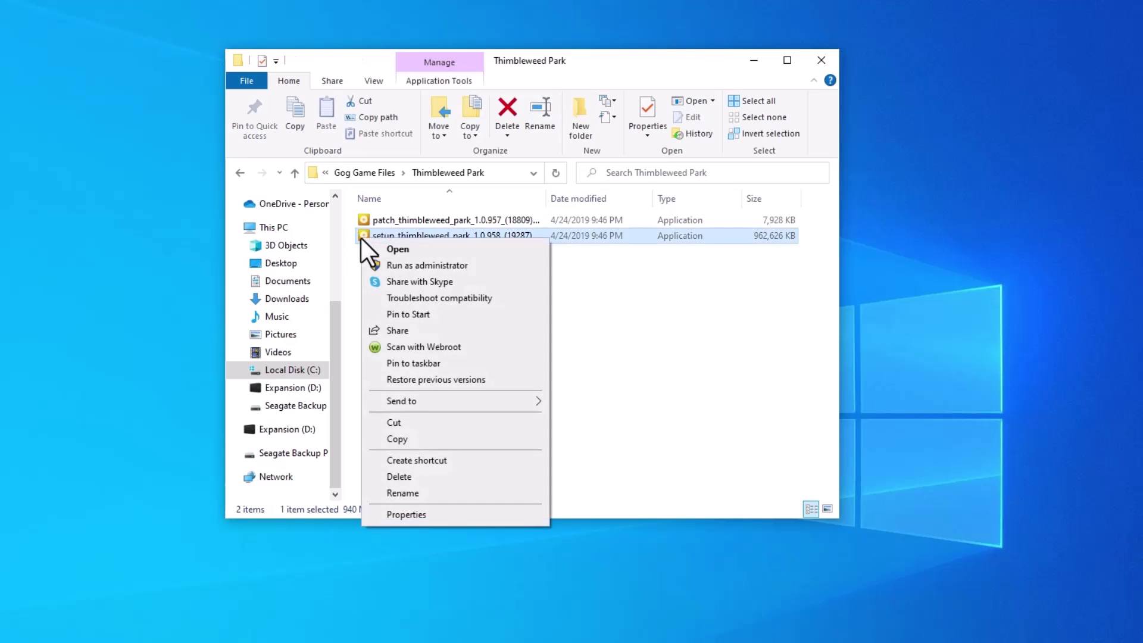
left_click(370, 246)
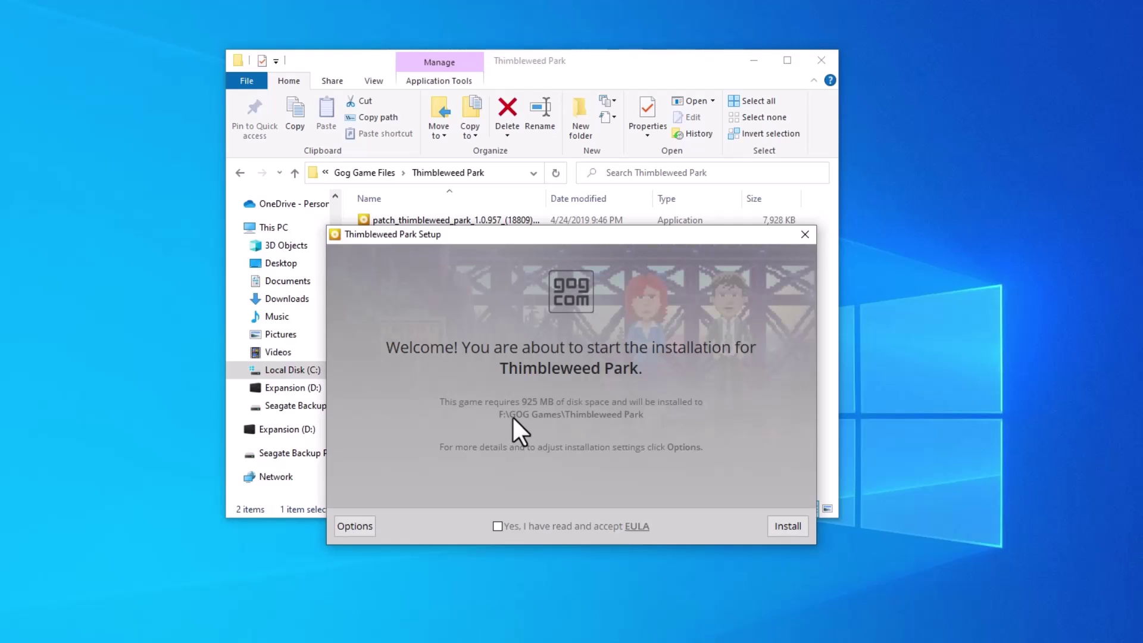
left_click(356, 526)
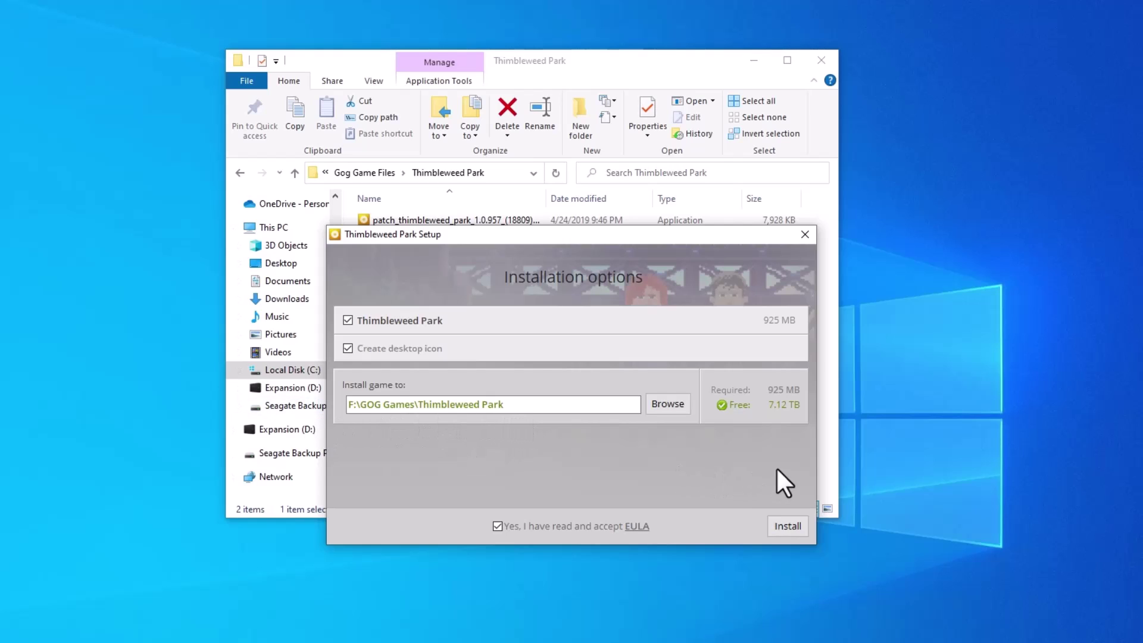
left_click(783, 523)
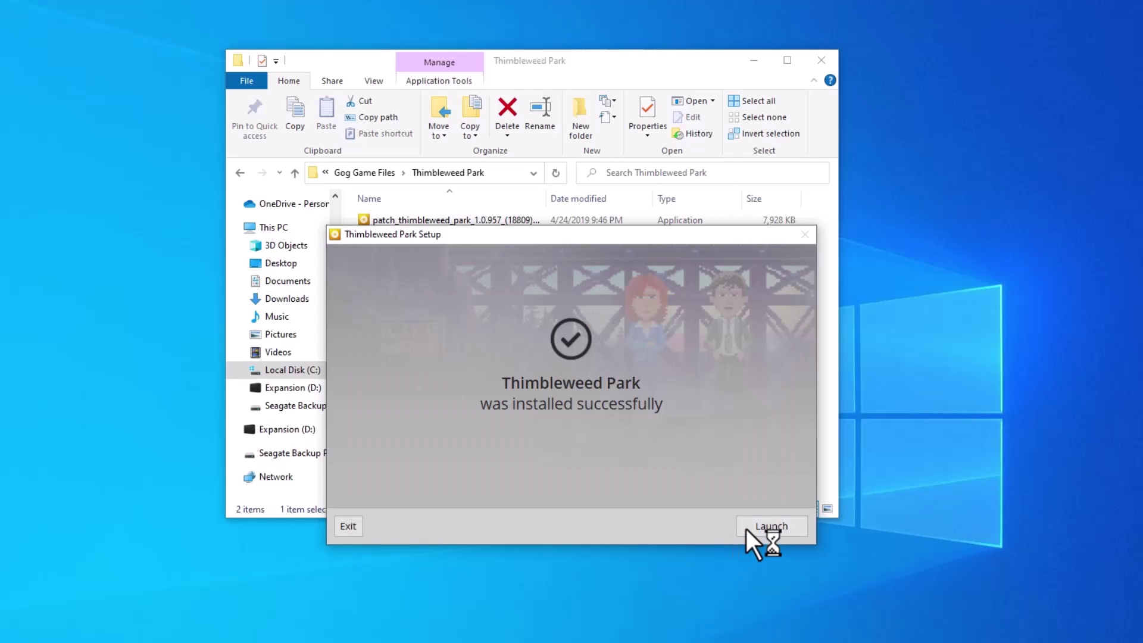
Exit the Thimbleweed Park installer without launching the game and close the folder window.
left_click(747, 527)
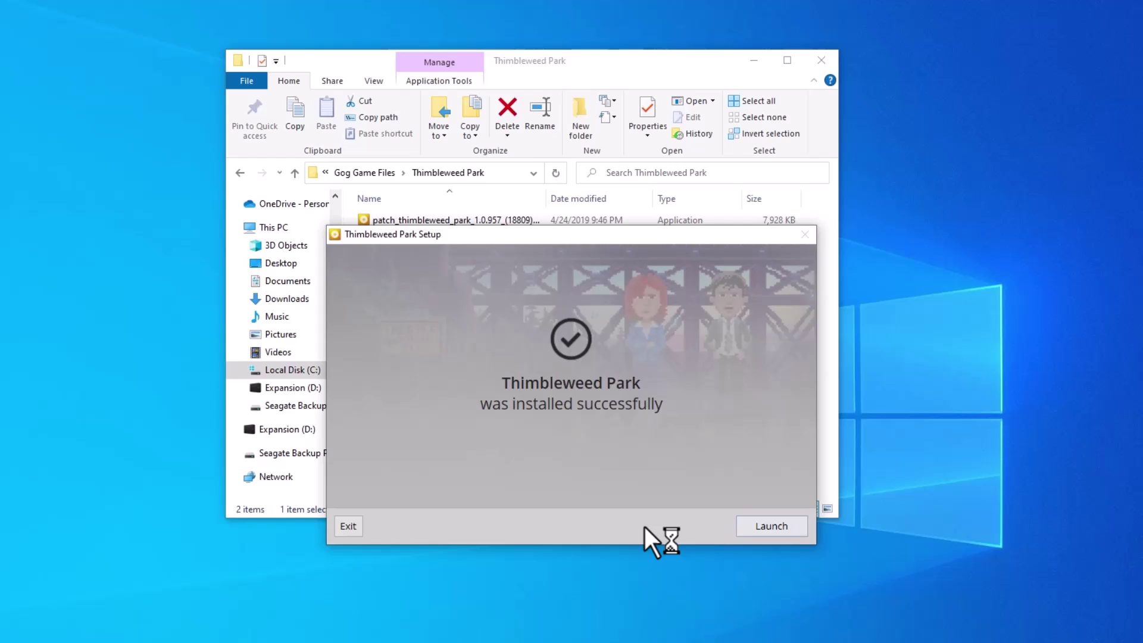
left_click(349, 525)
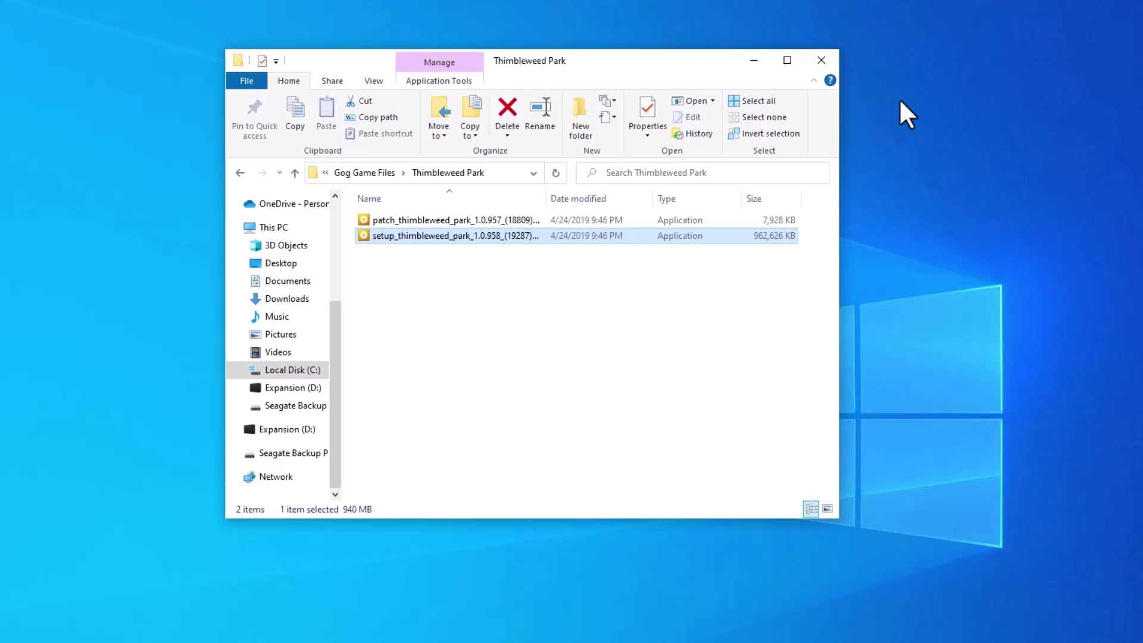
left_click(821, 59)
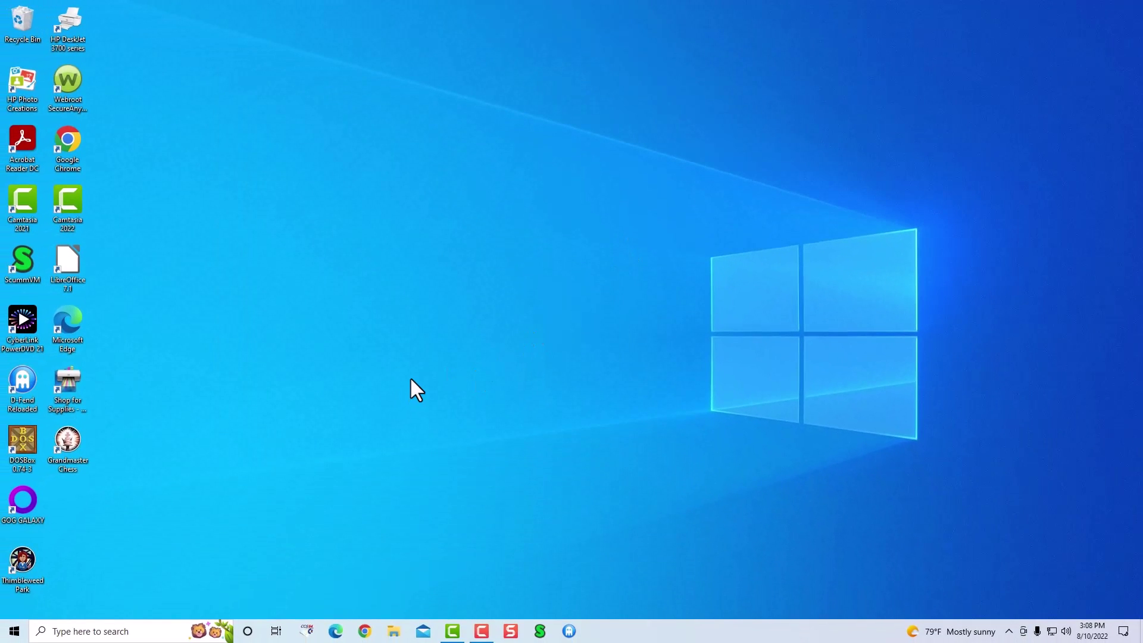
Reopen File Explorer and check the GOG Games folder on Seagate Backup Plus Drive (F:) for the installed game.
right_click(18, 632)
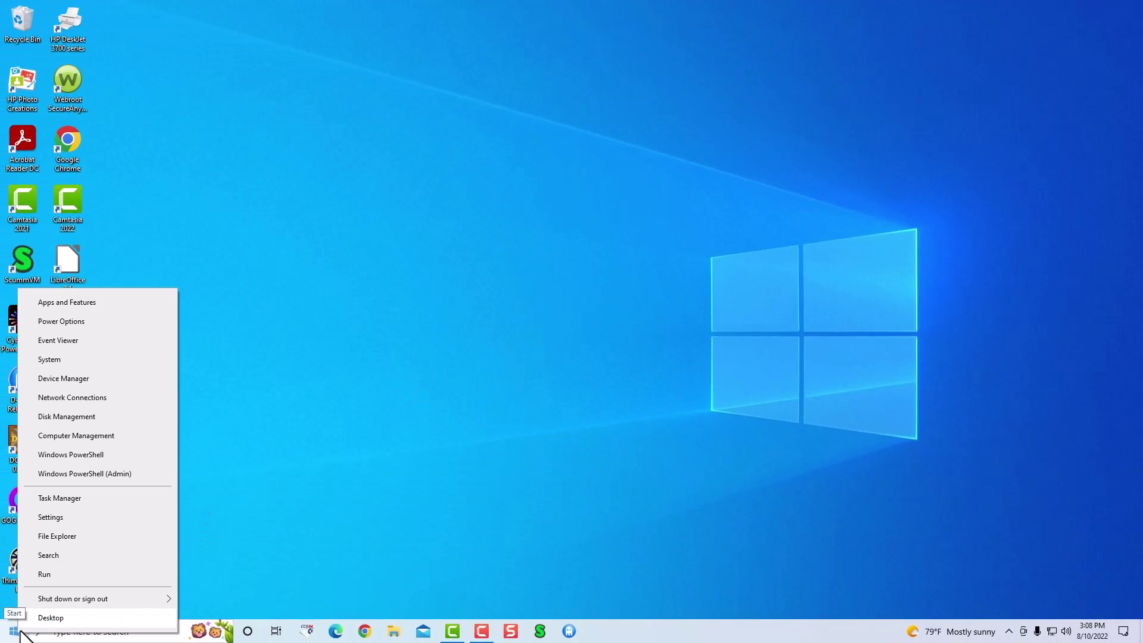
left_click(82, 537)
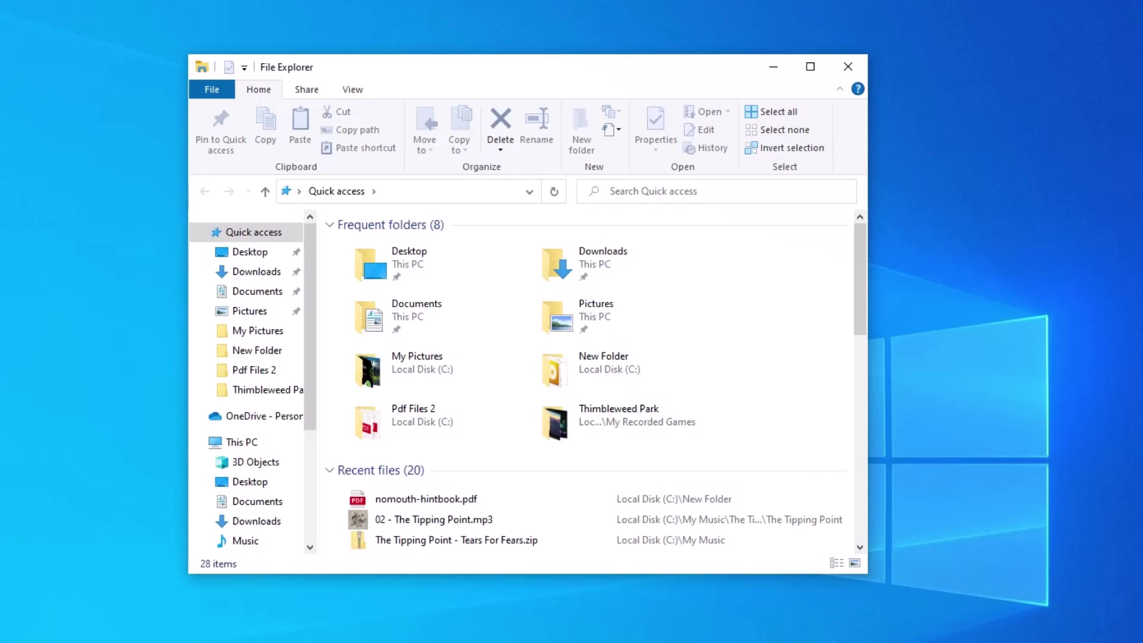
scroll(316, 484, "down", 3)
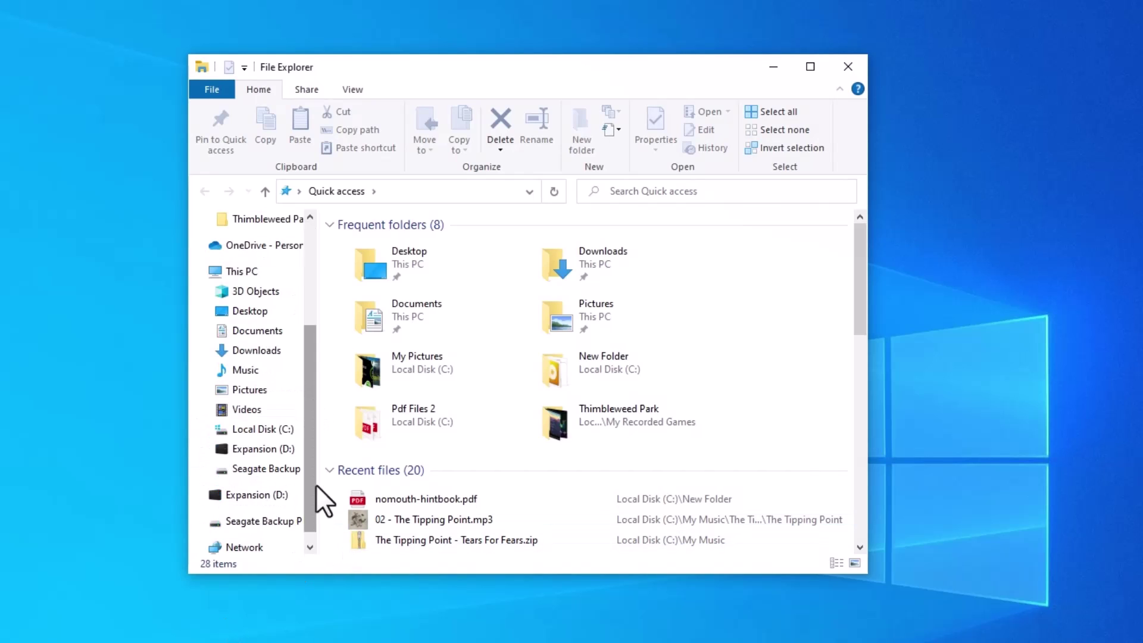
left_click(269, 521)
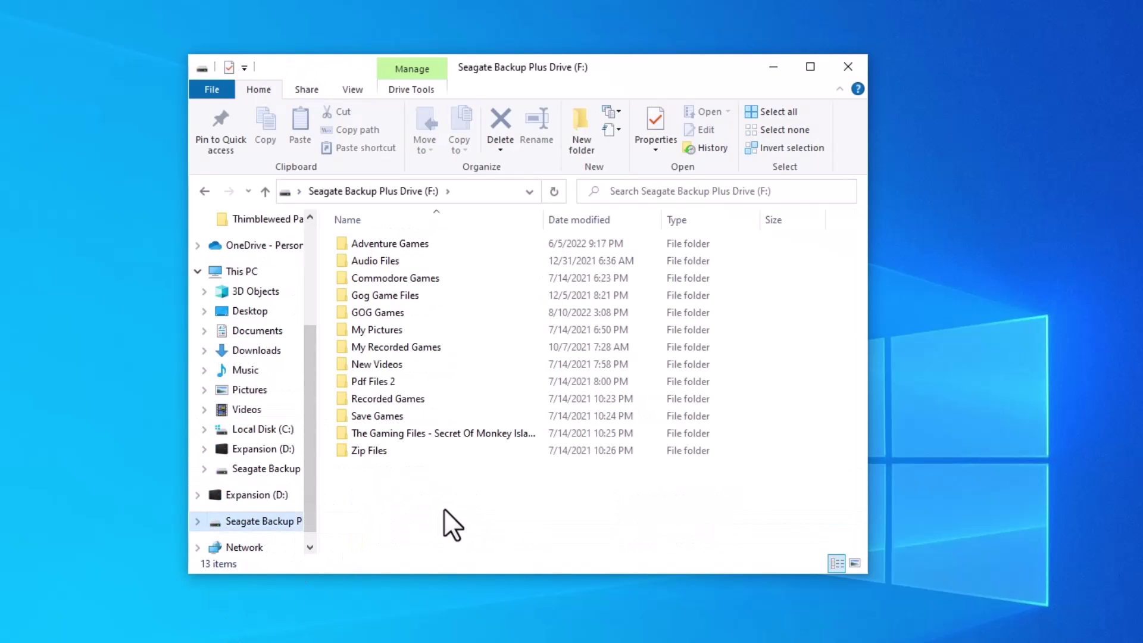
double_click(339, 311)
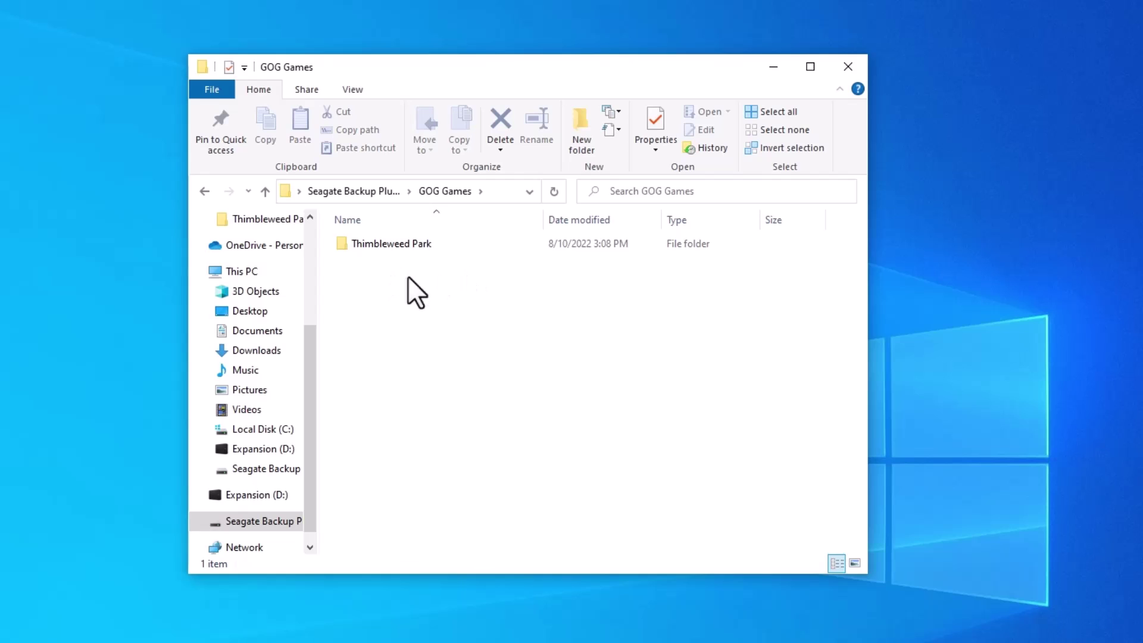
left_click(204, 191)
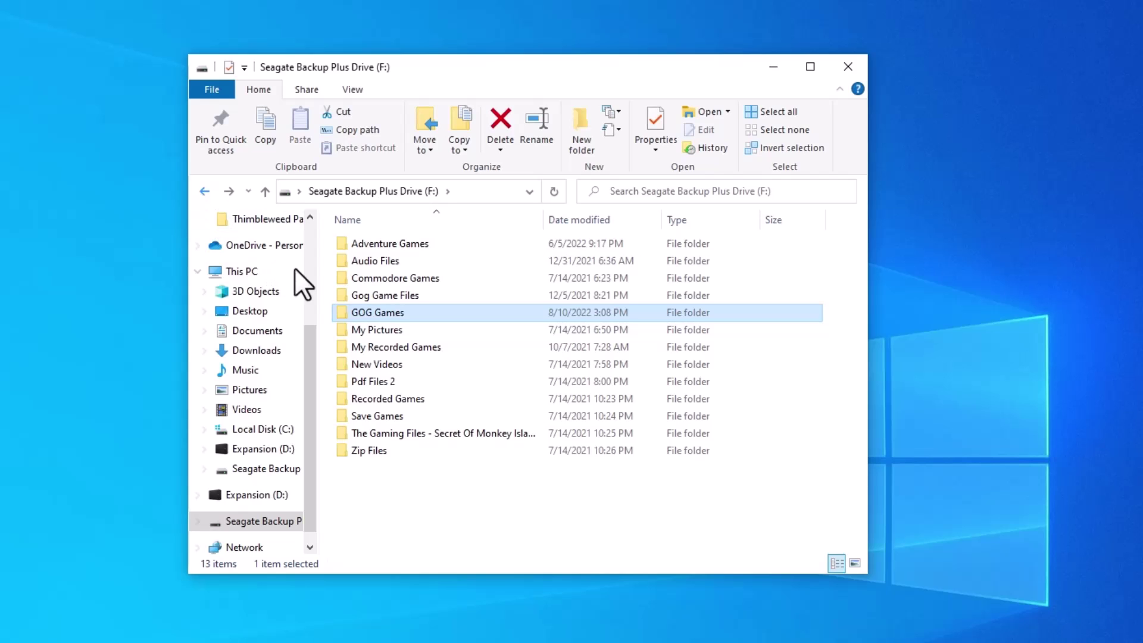
Check the contents of the GOG Games folder on Local Disk (C:), and close File Explorer.
left_click(262, 429)
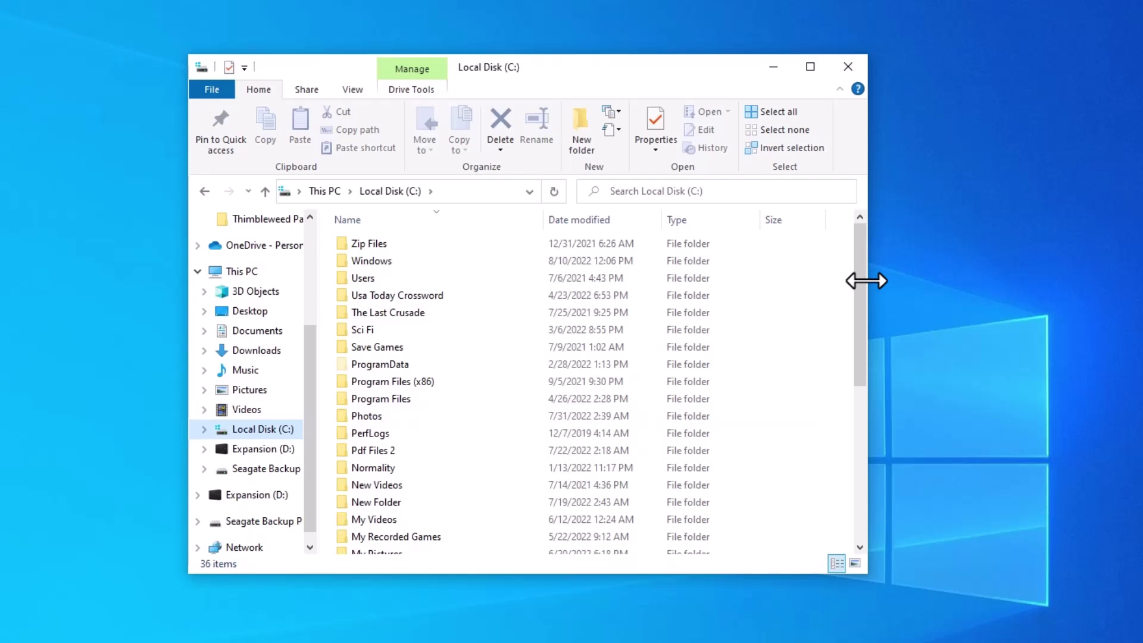
left_click_drag(861, 280, 893, 419)
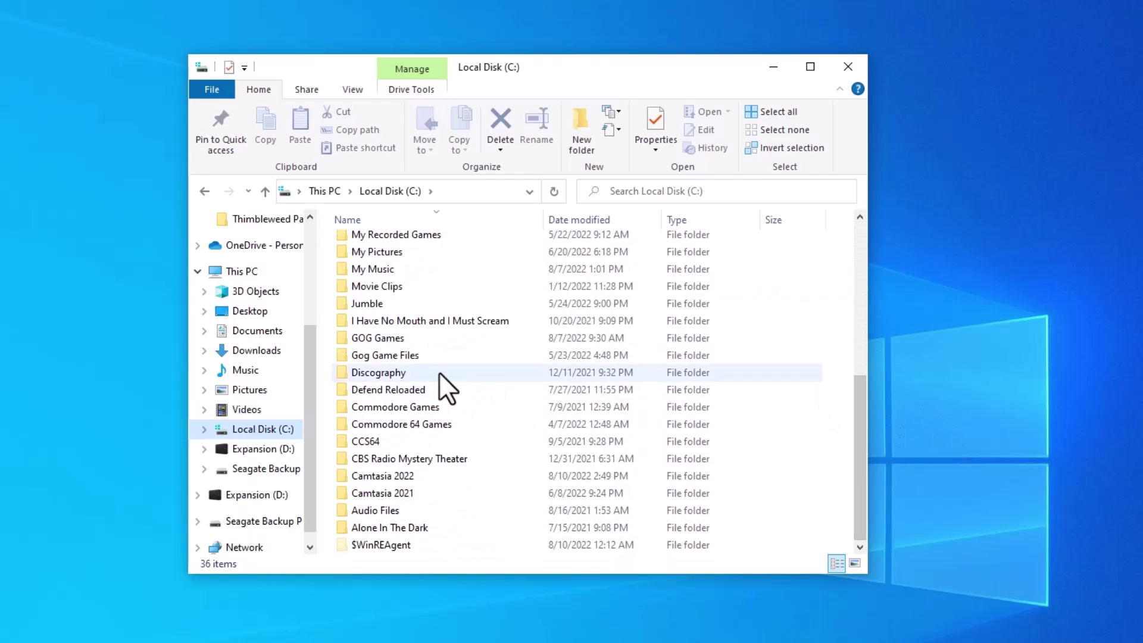
left_click(388, 338)
double_click(388, 338)
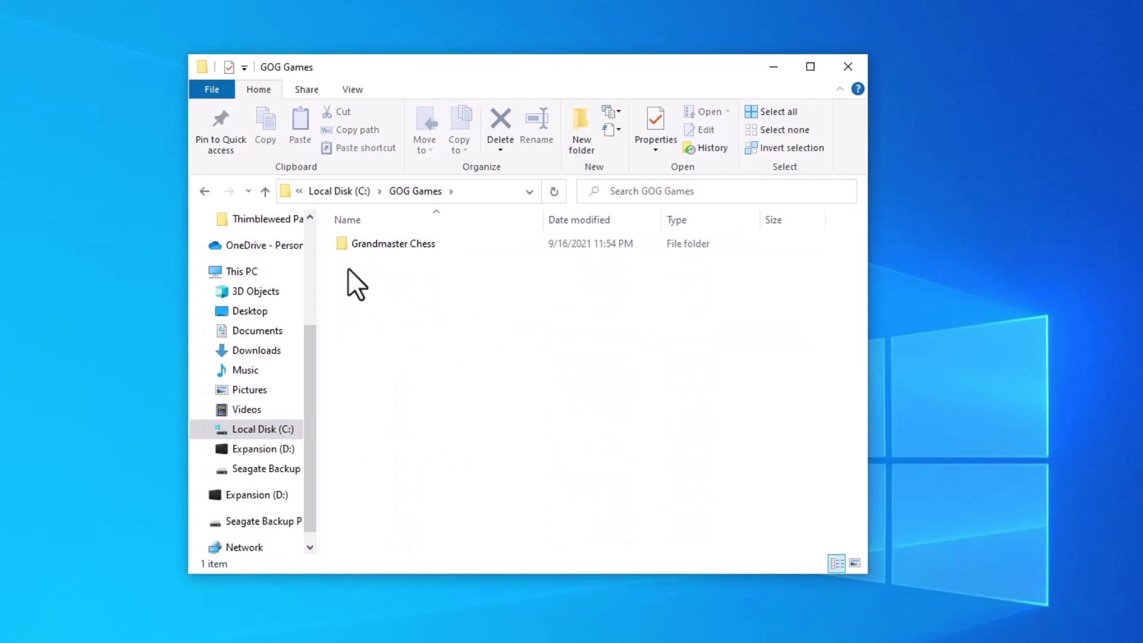
left_click(848, 69)
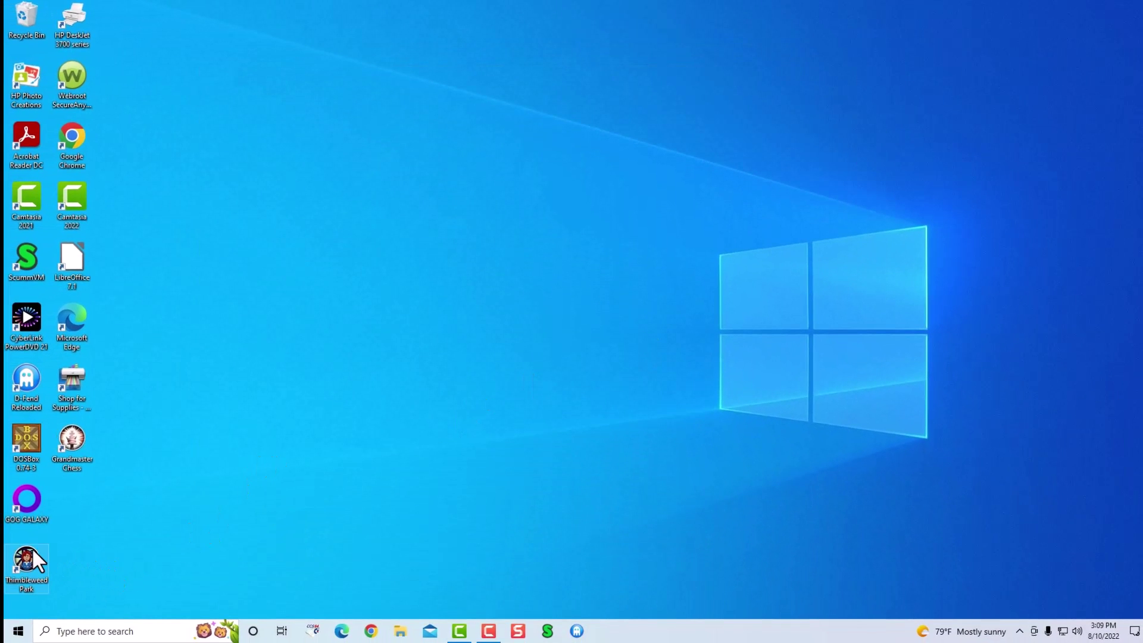
Launch Thimbleweed Park from its desktop shortcut and return focus to the desktop.
right_click(31, 554)
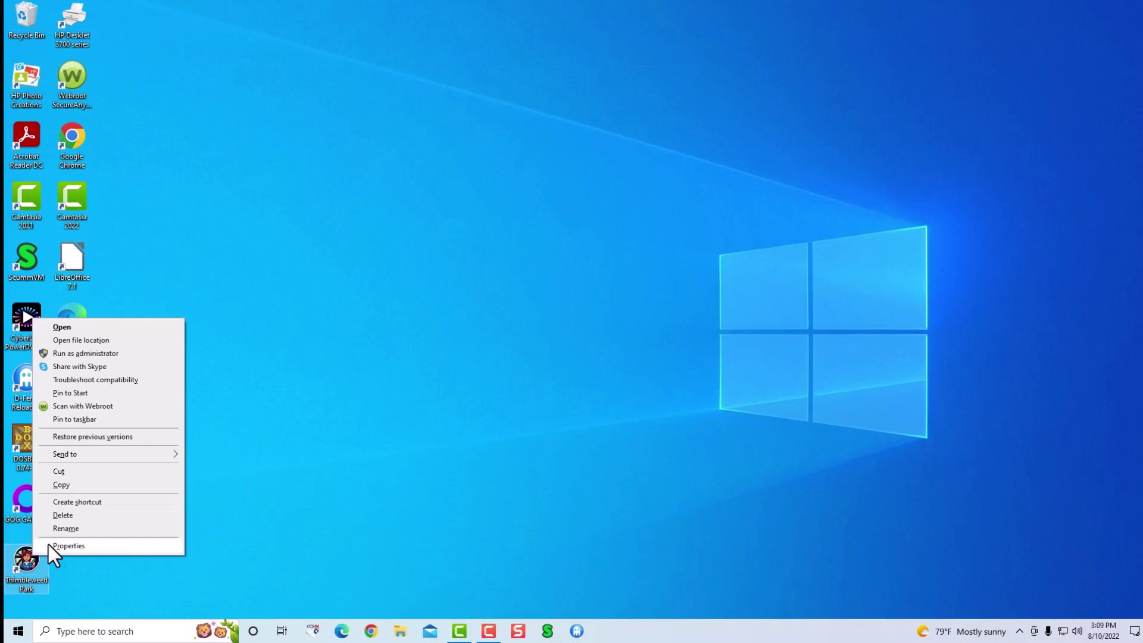
left_click(67, 327)
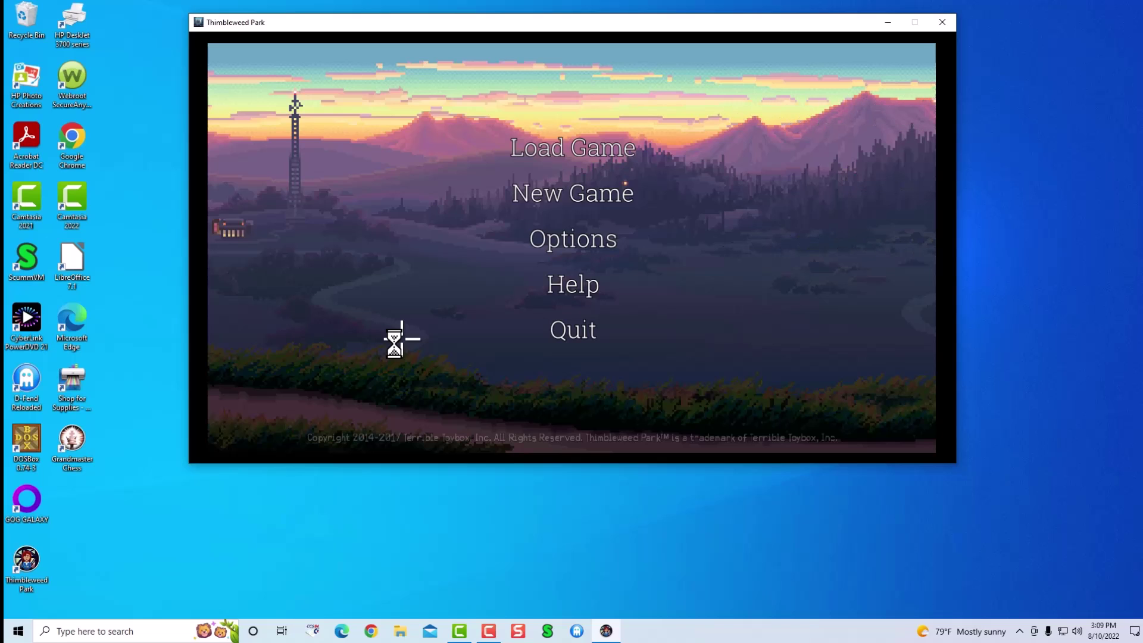
left_click(570, 504)
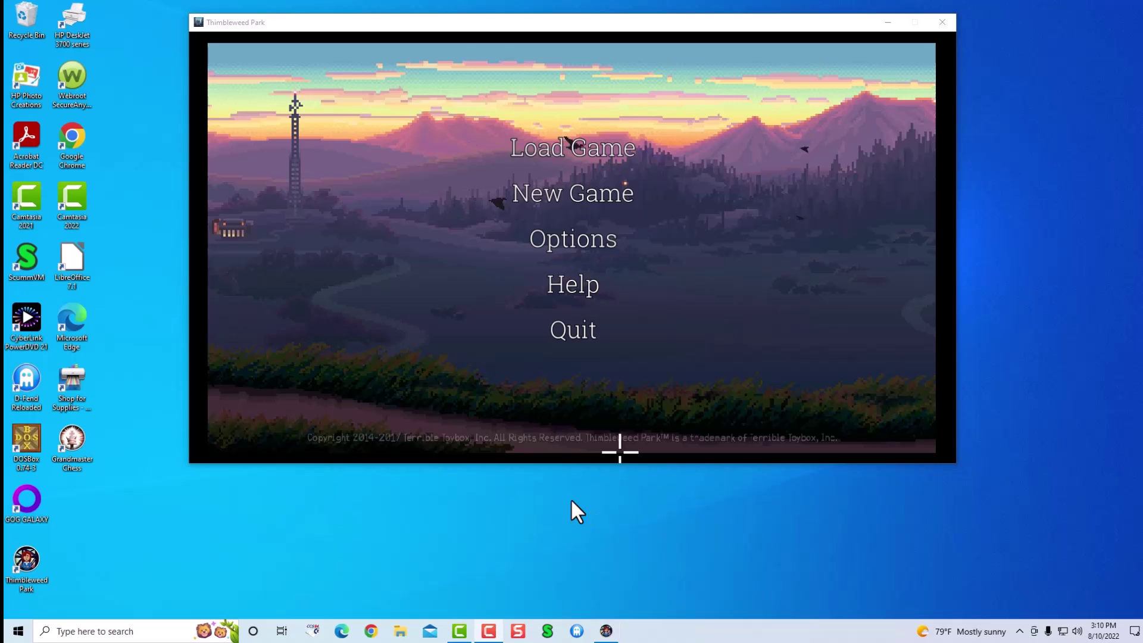